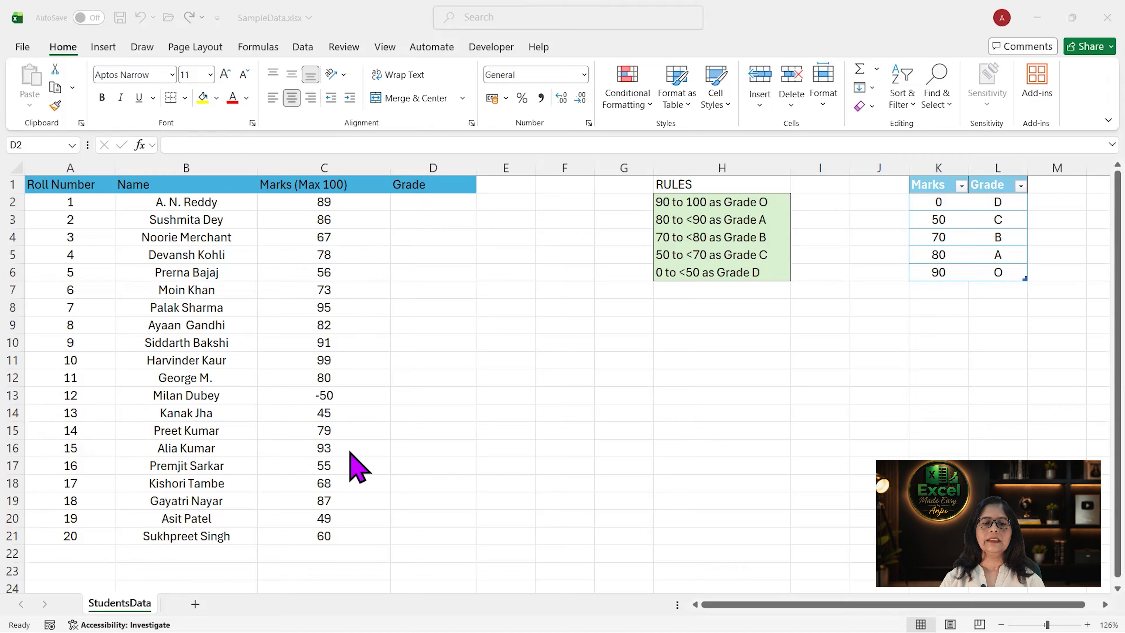
- Start a VLOOKUP formula in D2 with C2 as the lookup value and the Marks/Grade table (Table2) as the table array
click(432, 199)
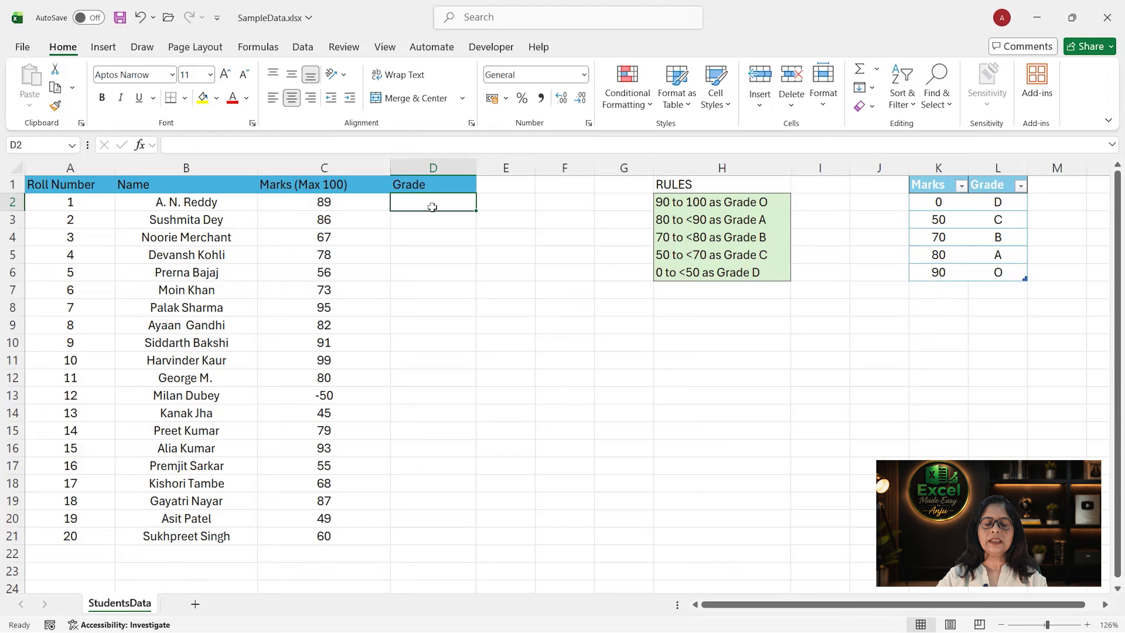
text(=)
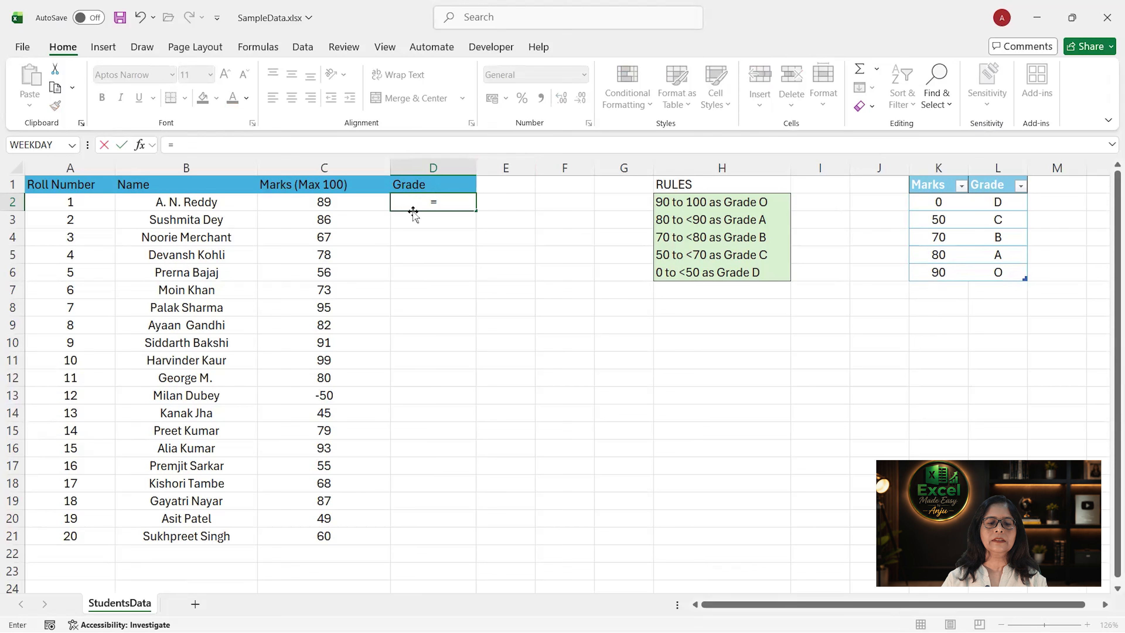
text(vlook)
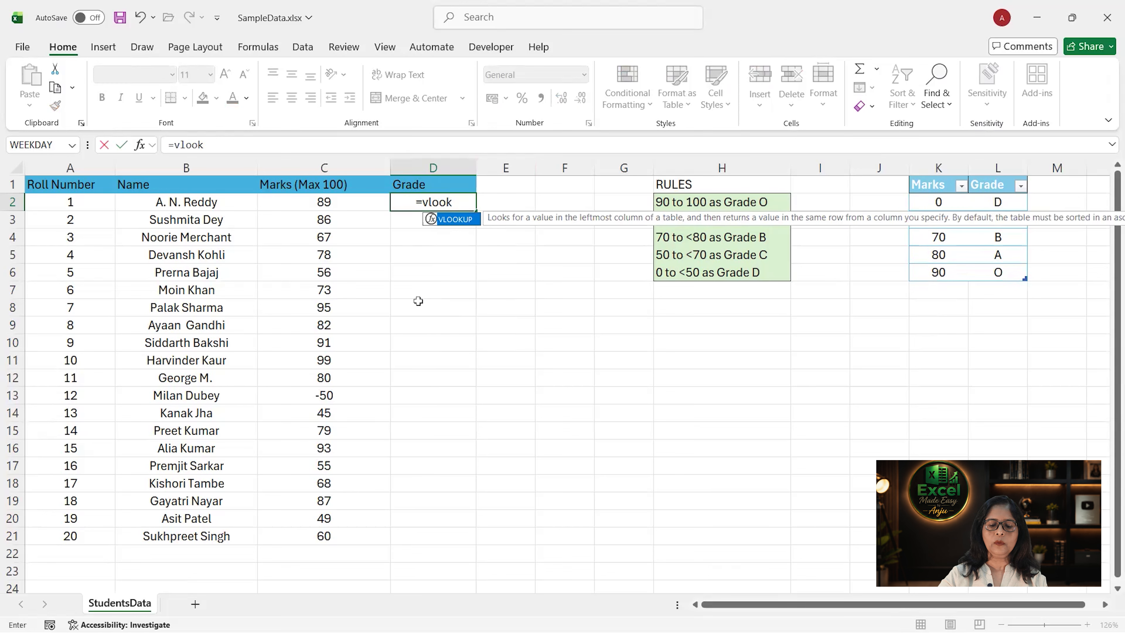
text(up()
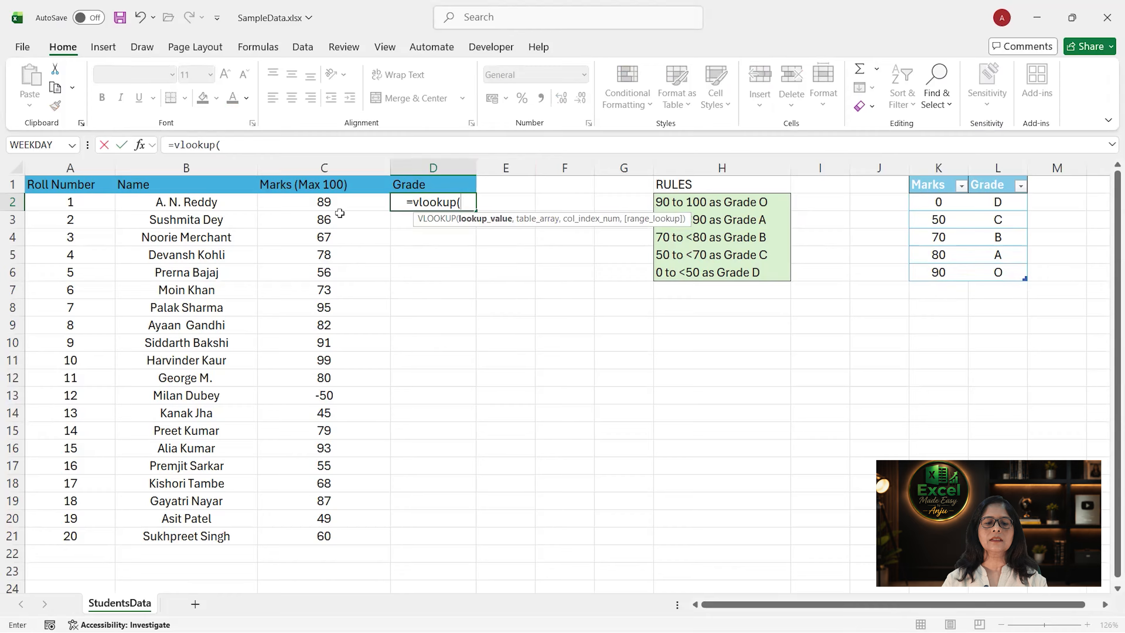
click(339, 205)
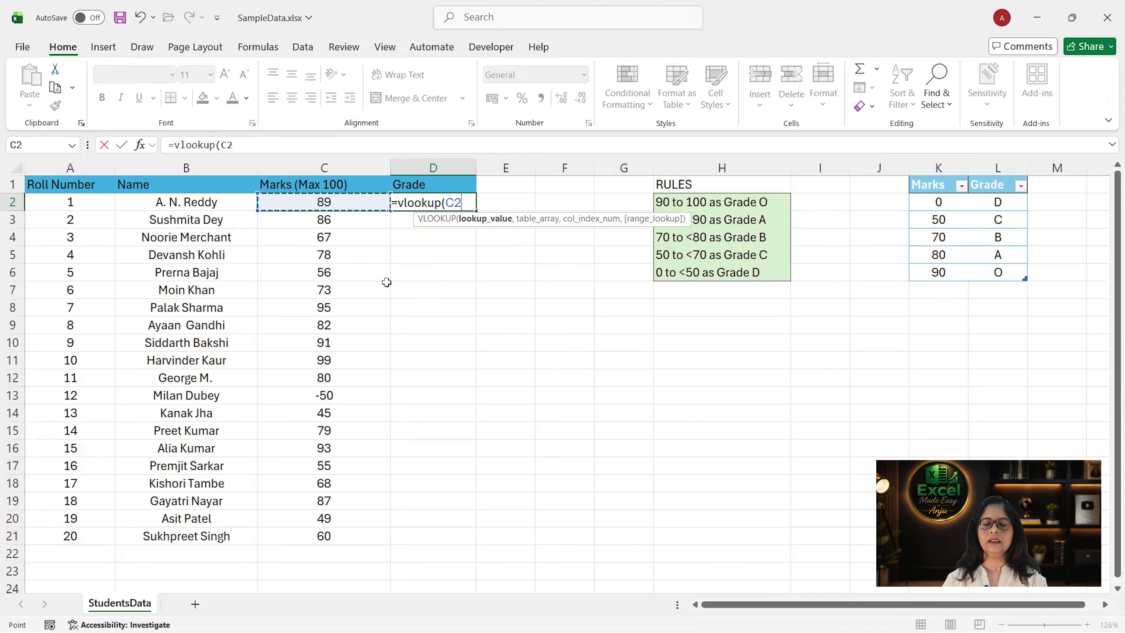
text(,)
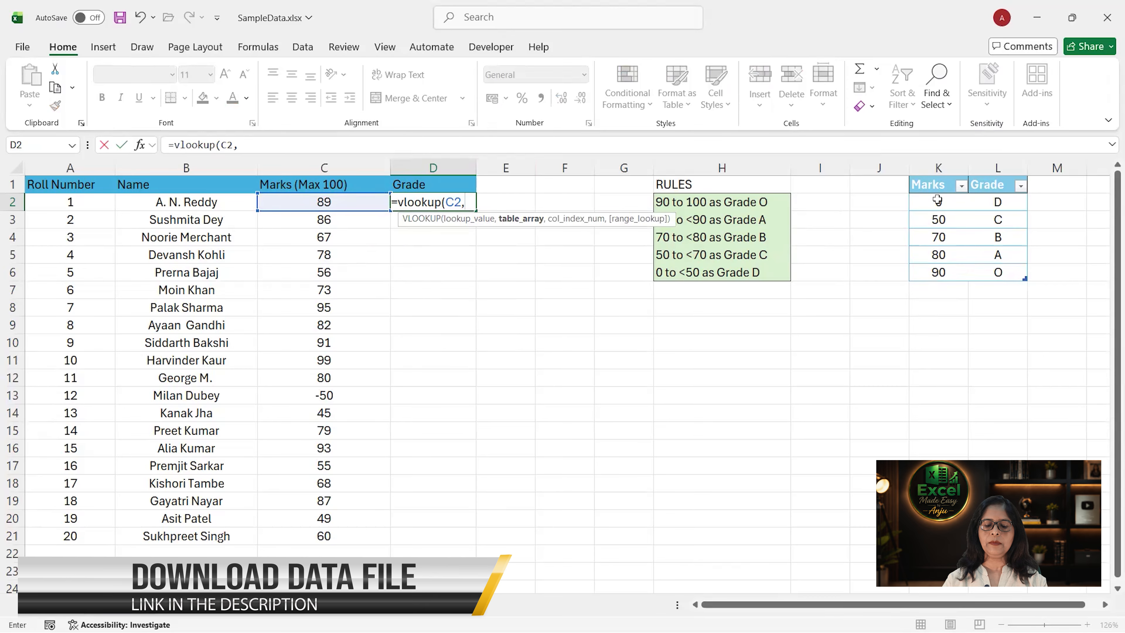
drag(937, 201, 992, 275)
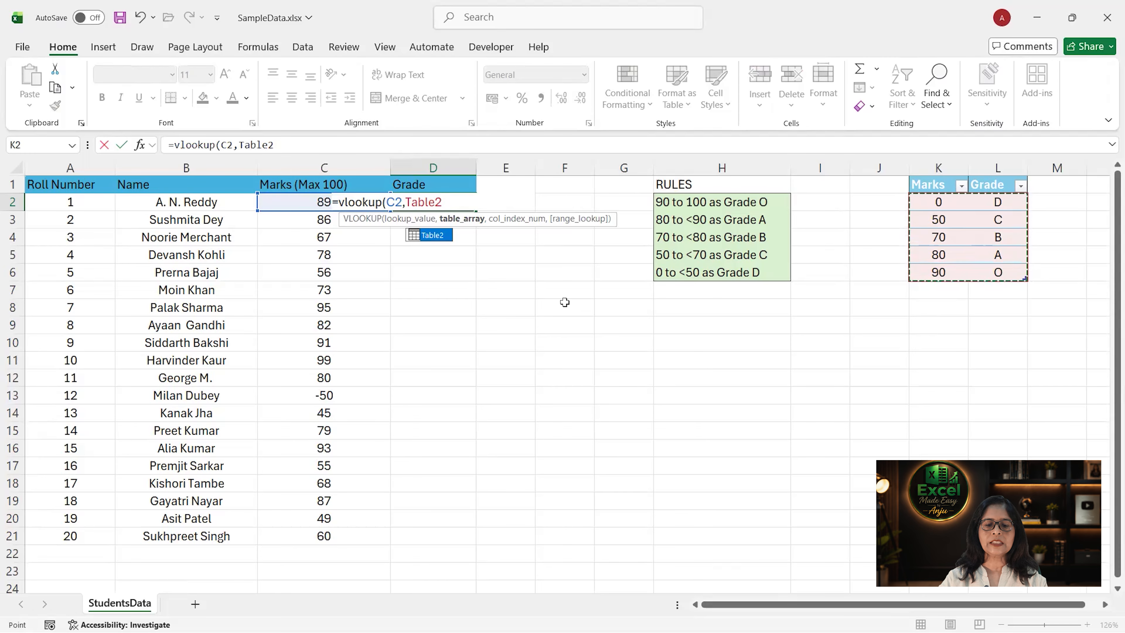
text(,)
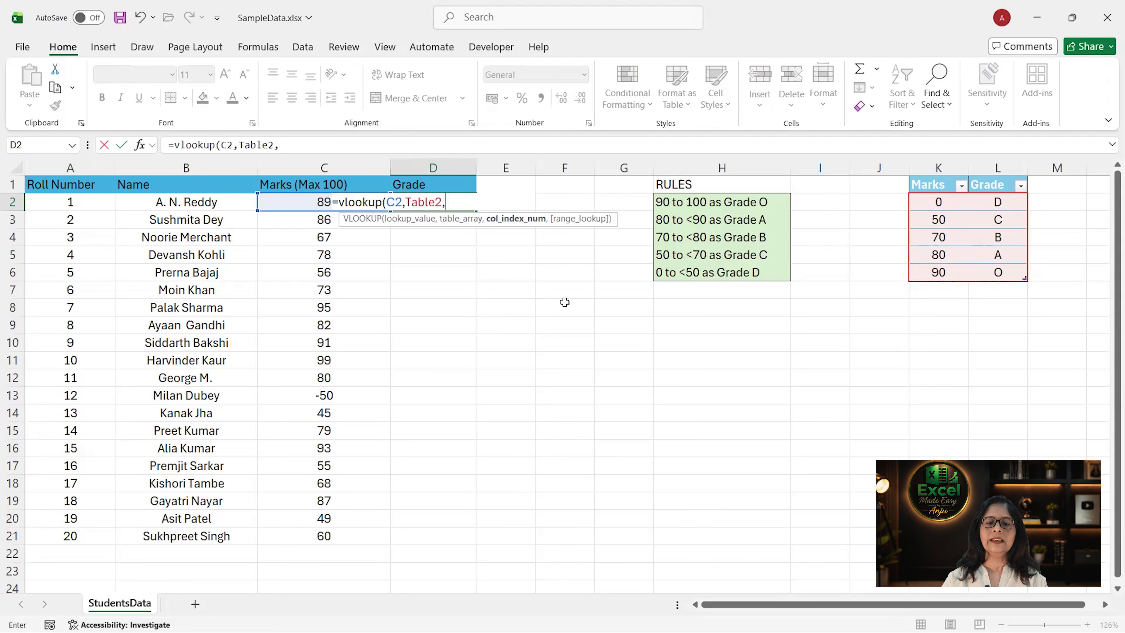
click(1003, 202)
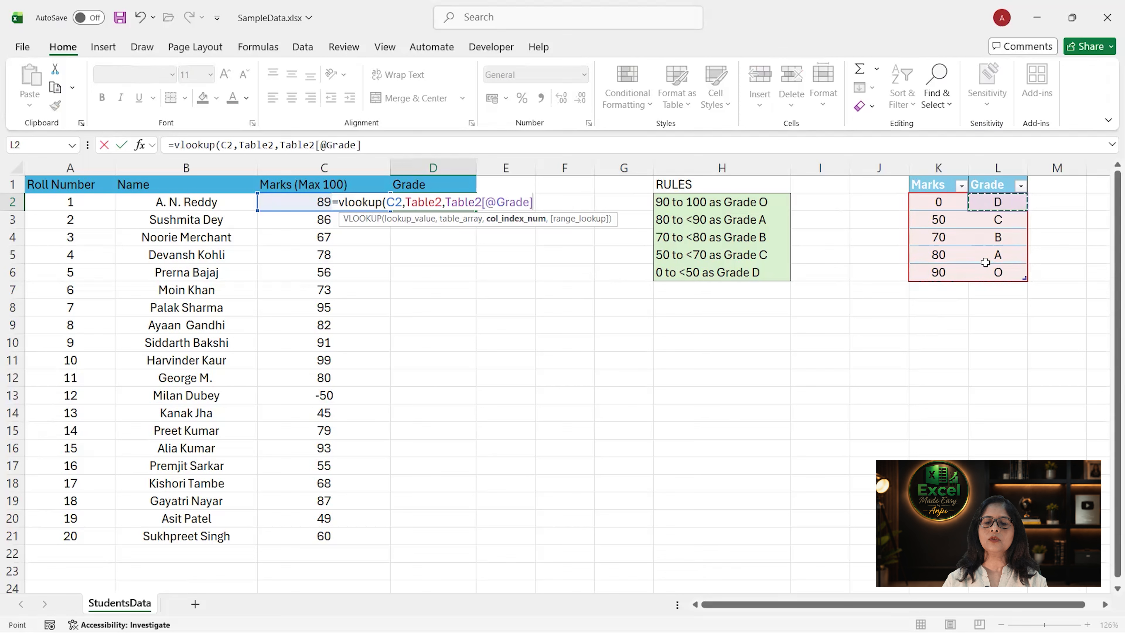
key(BackSpace)
key(BackSpace)
key(BackSpace)
key(BackSpace)
key(BackSpace)
key(BackSpace)
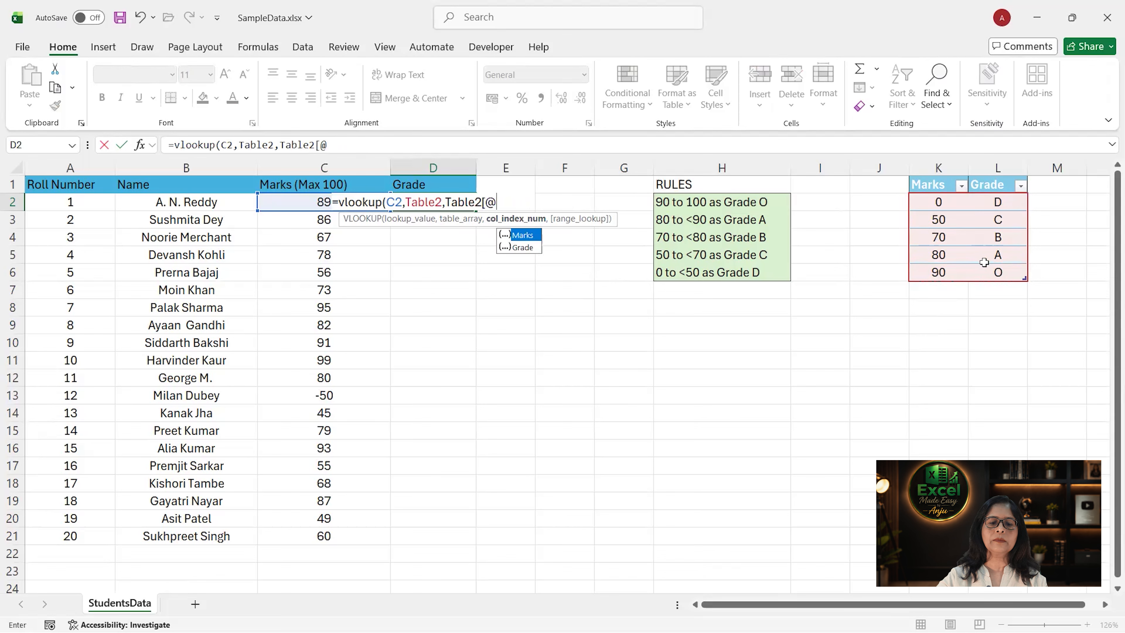
key(BackSpace)
key(BackSpace)
key(BackSpace)
key(BackSpace)
key(BackSpace)
key(BackSpace)
key(BackSpace)
key(BackSpace)
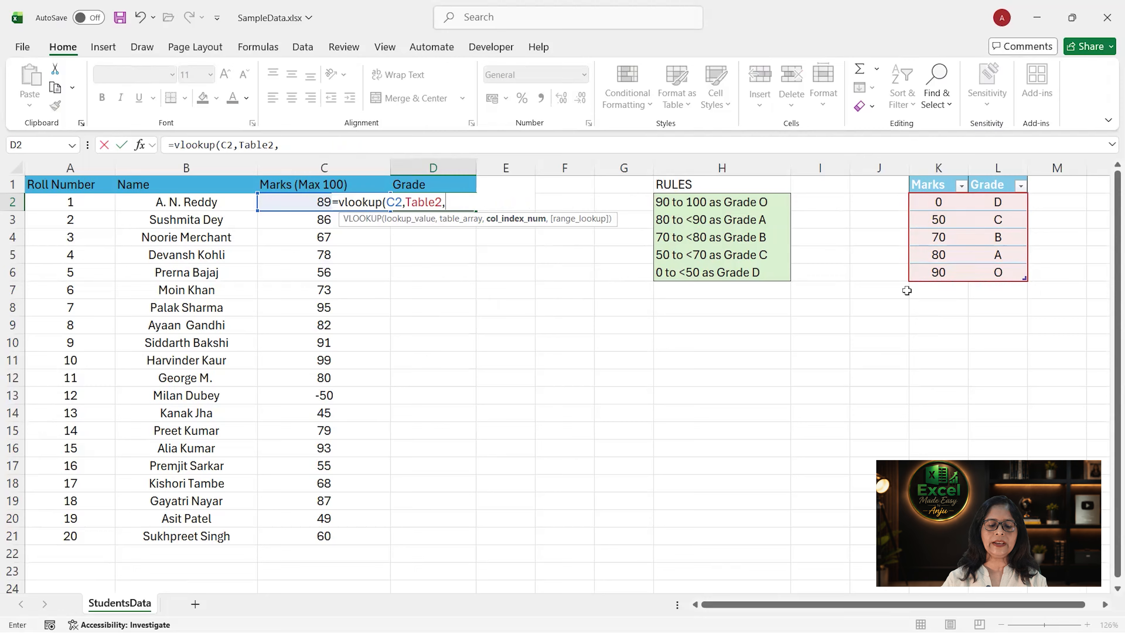
- Complete the D2 VLOOKUP with column index 2 and range lookup 1 for an approximate match
text(2)
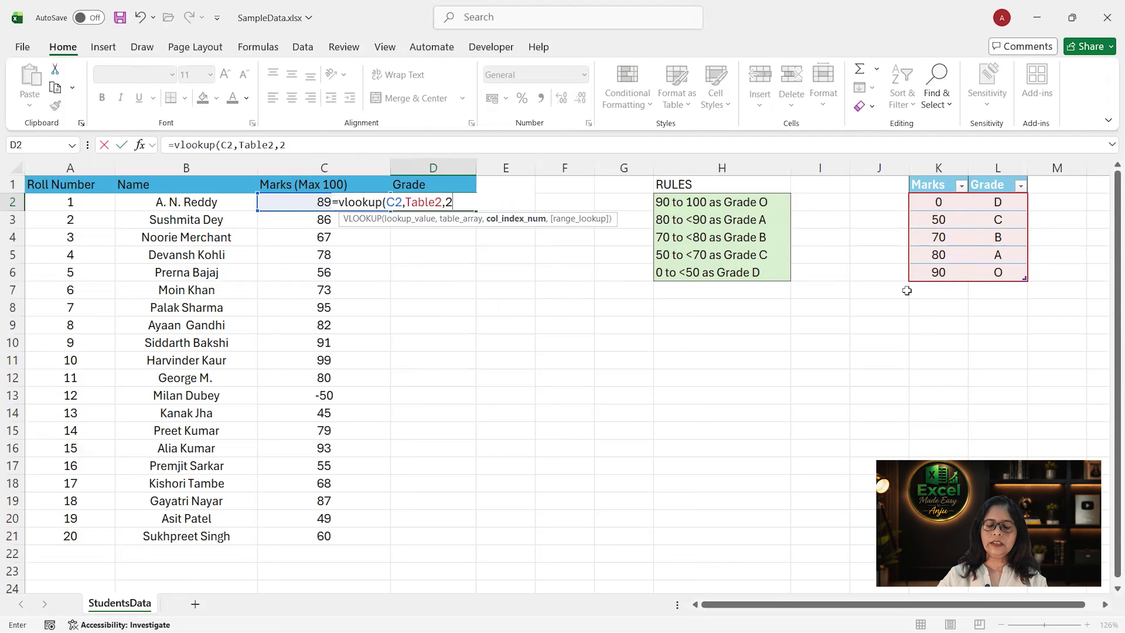
text(,1)
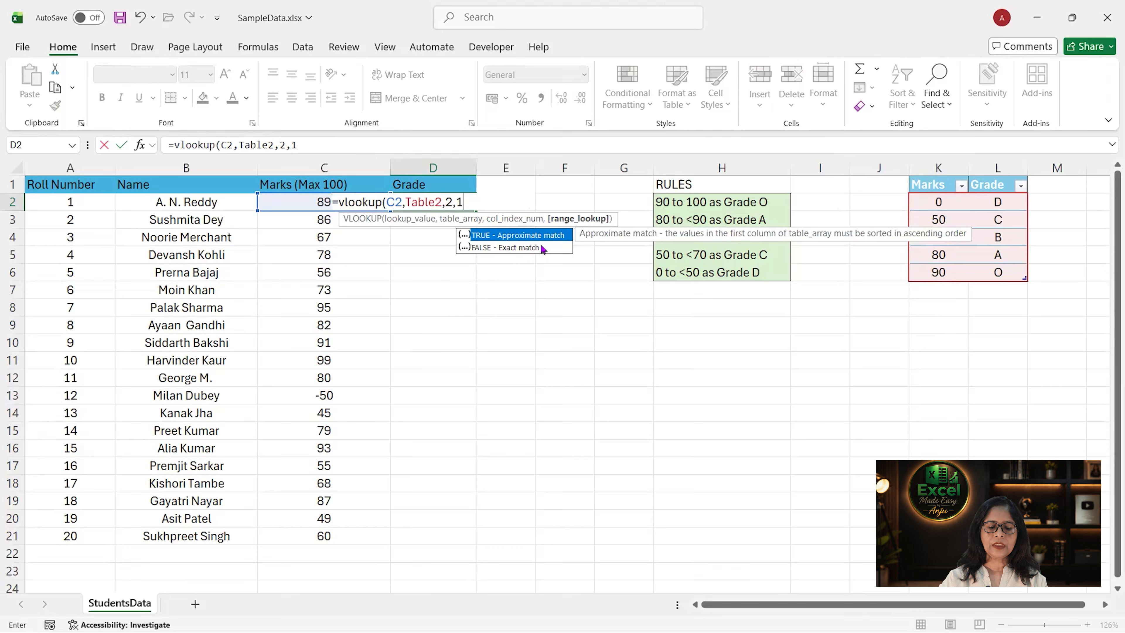
text())
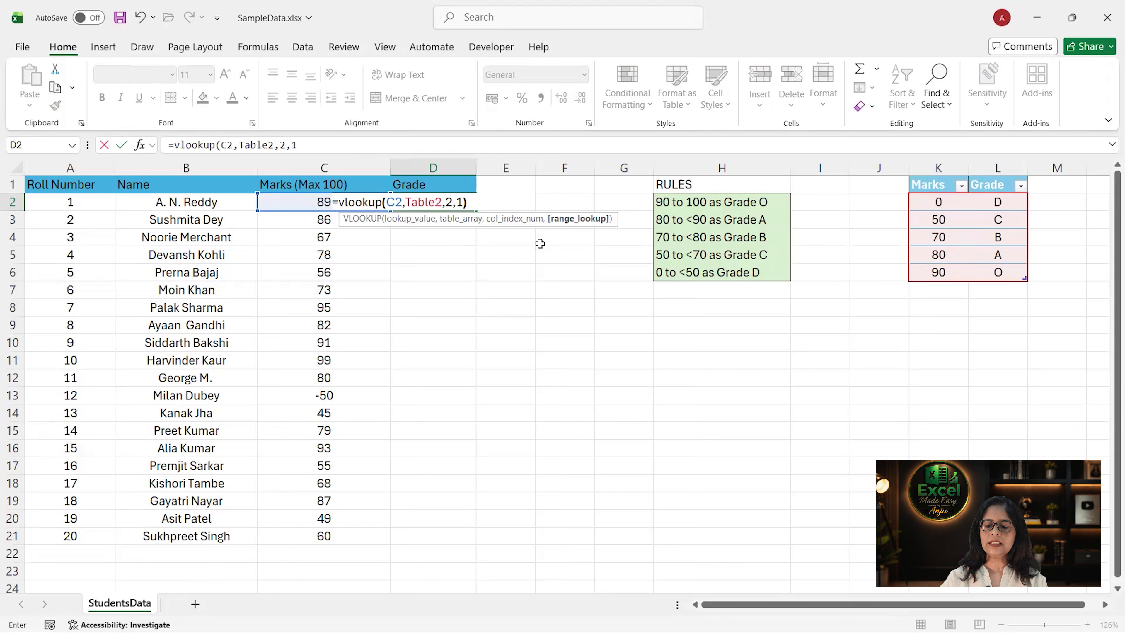
key(Return)
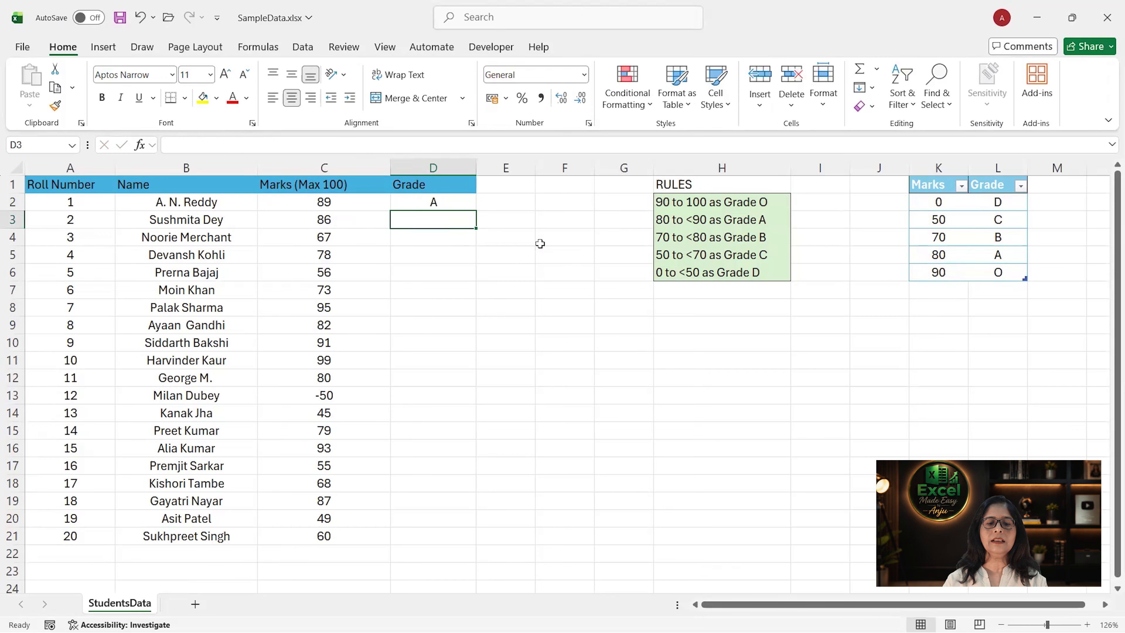
- Fill the D2 VLOOKUP formula down the Grade column to D21 and check the results in rows 5 and 13
click(446, 202)
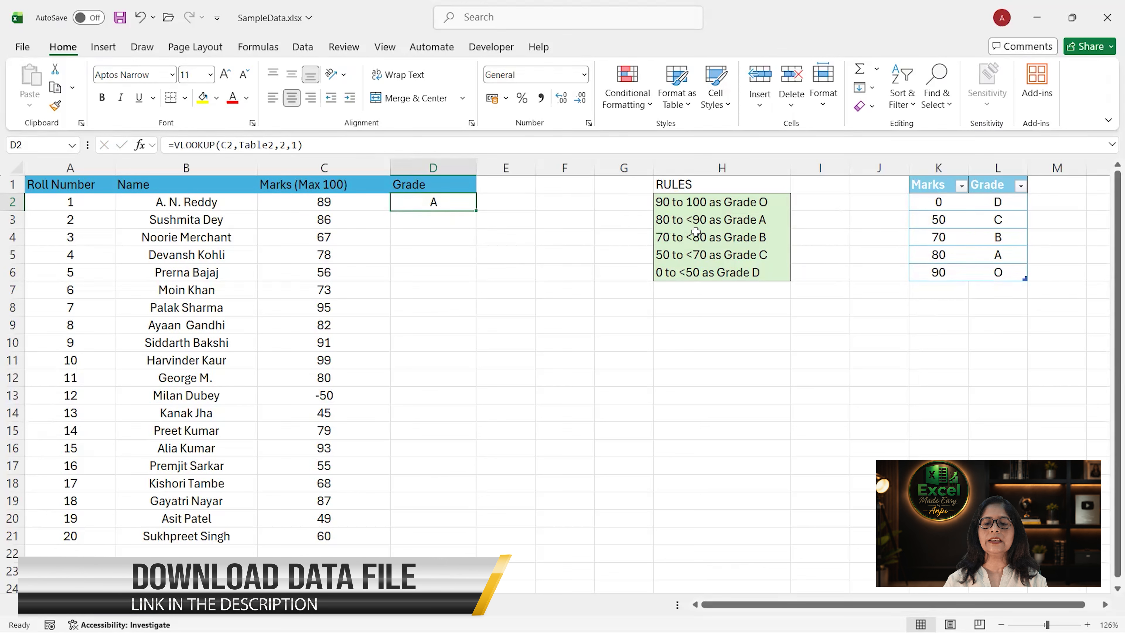
double_click(475, 210)
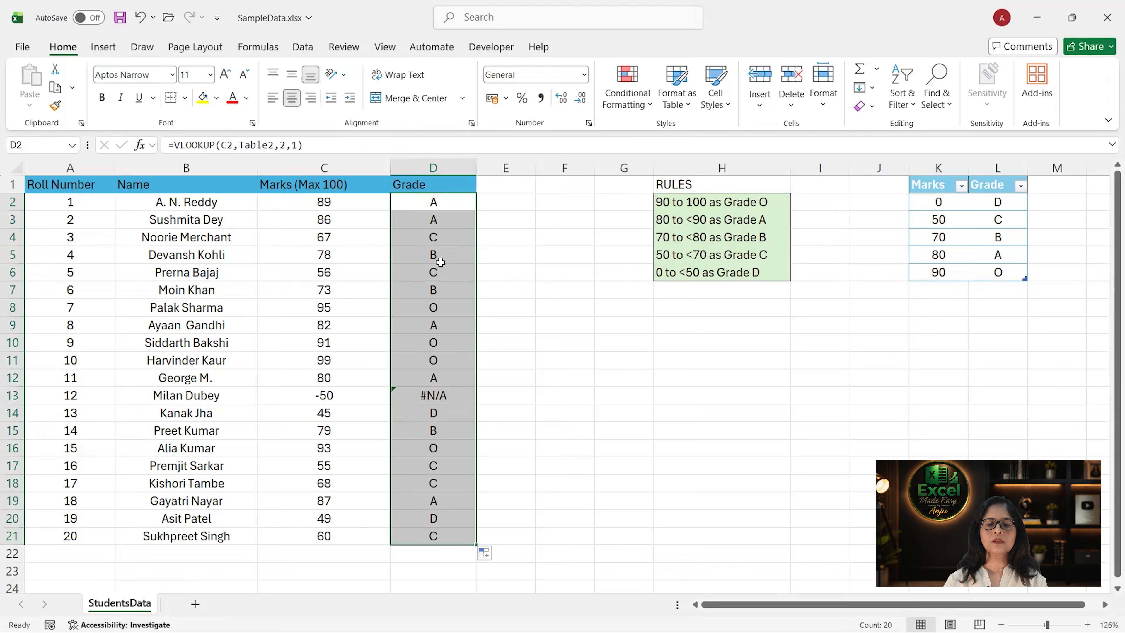
click(351, 255)
click(418, 259)
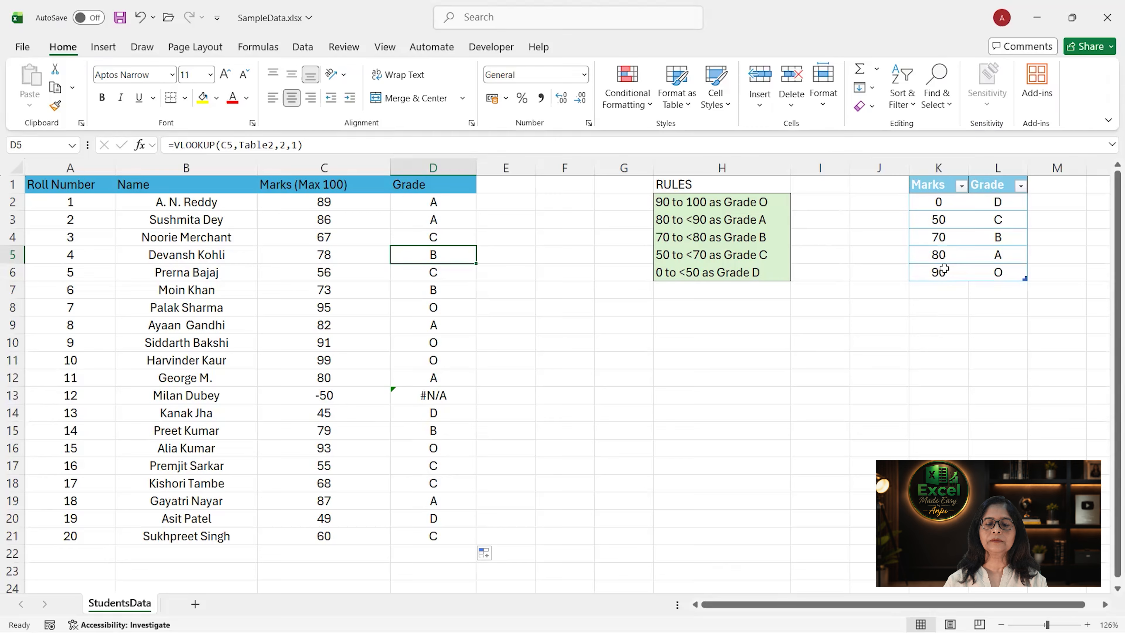
click(441, 399)
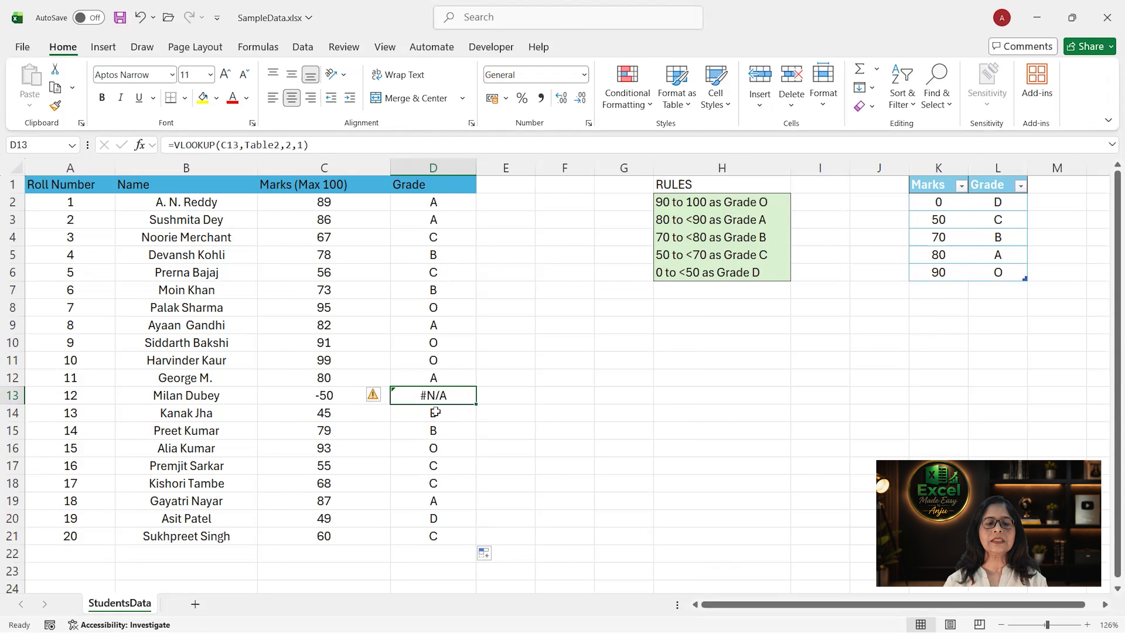
- Wrap the D2 VLOOKUP in IFERROR with "Invalid Marks" as the value returned on error
click(444, 201)
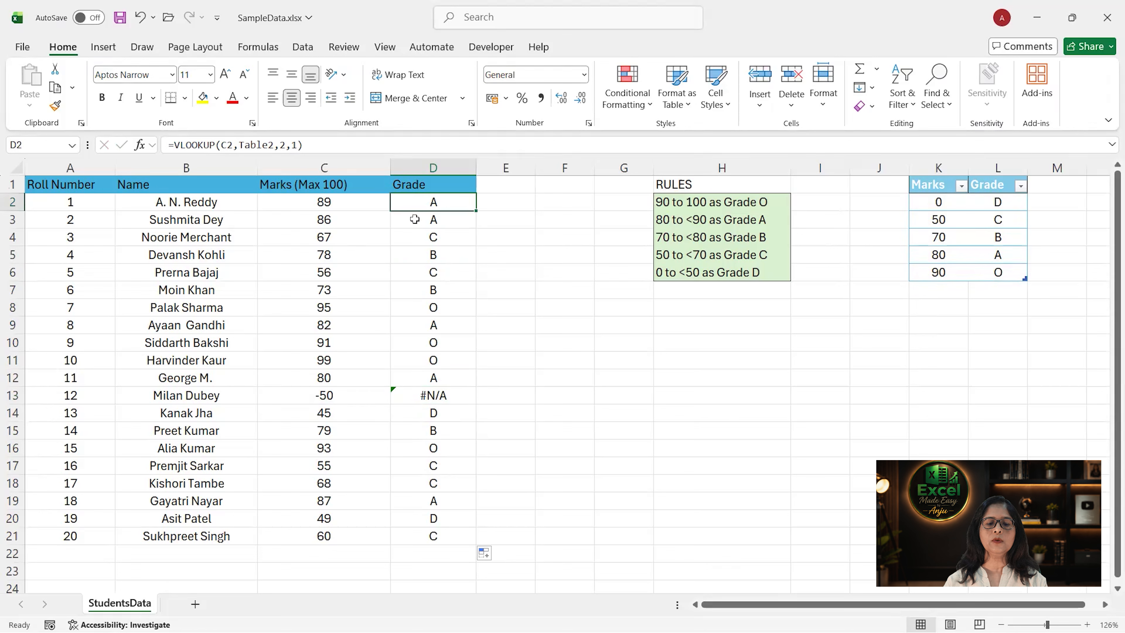
click(174, 145)
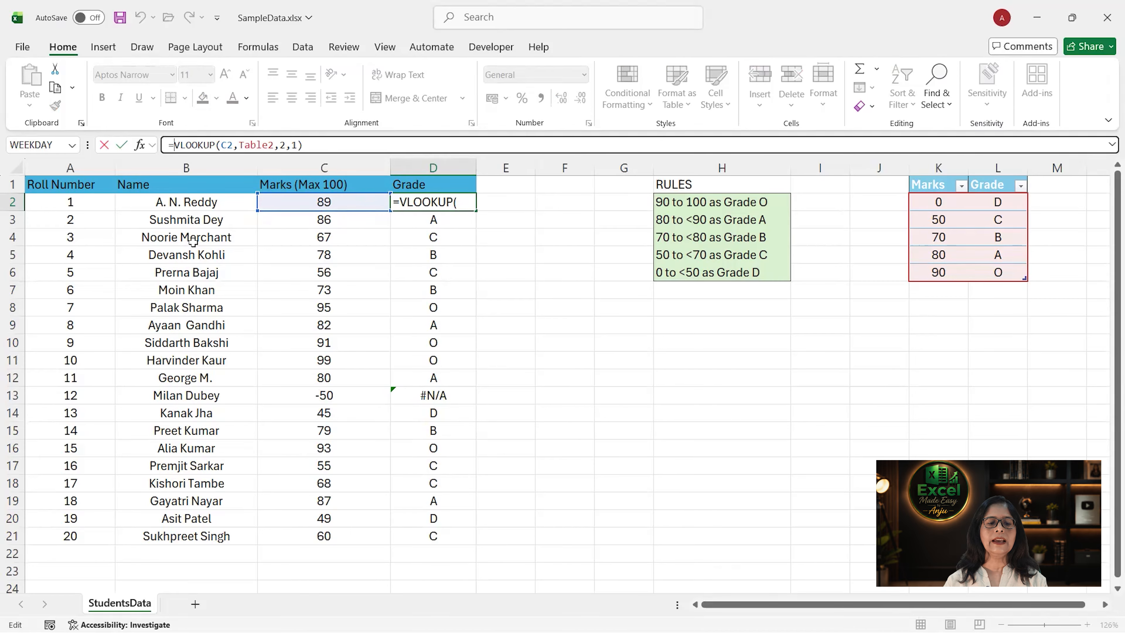
text(iferror()
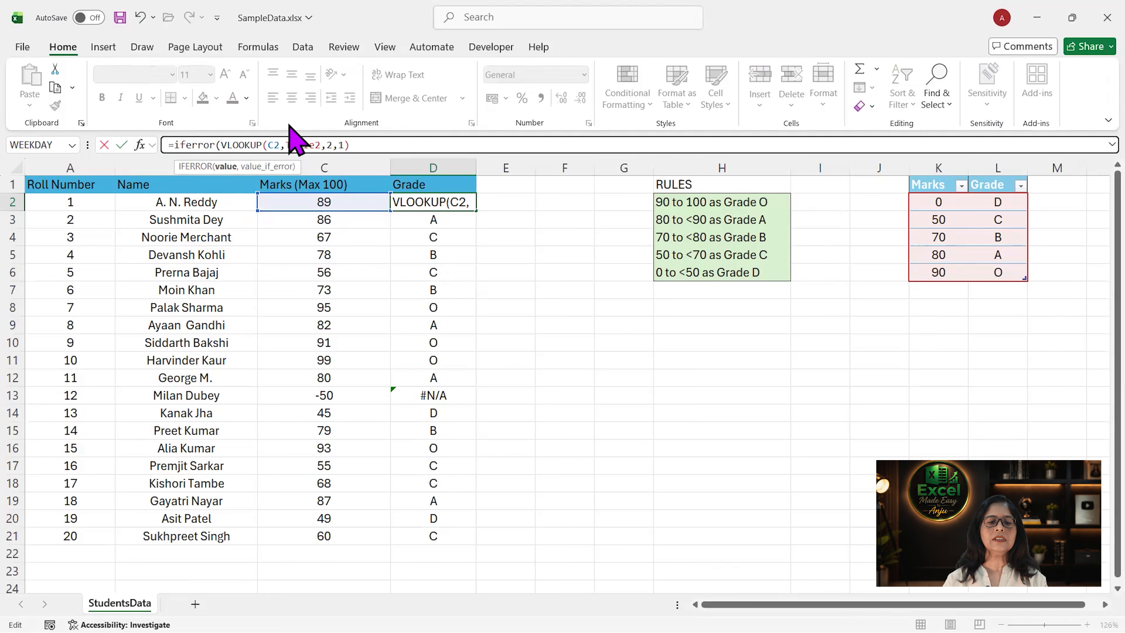
click(356, 142)
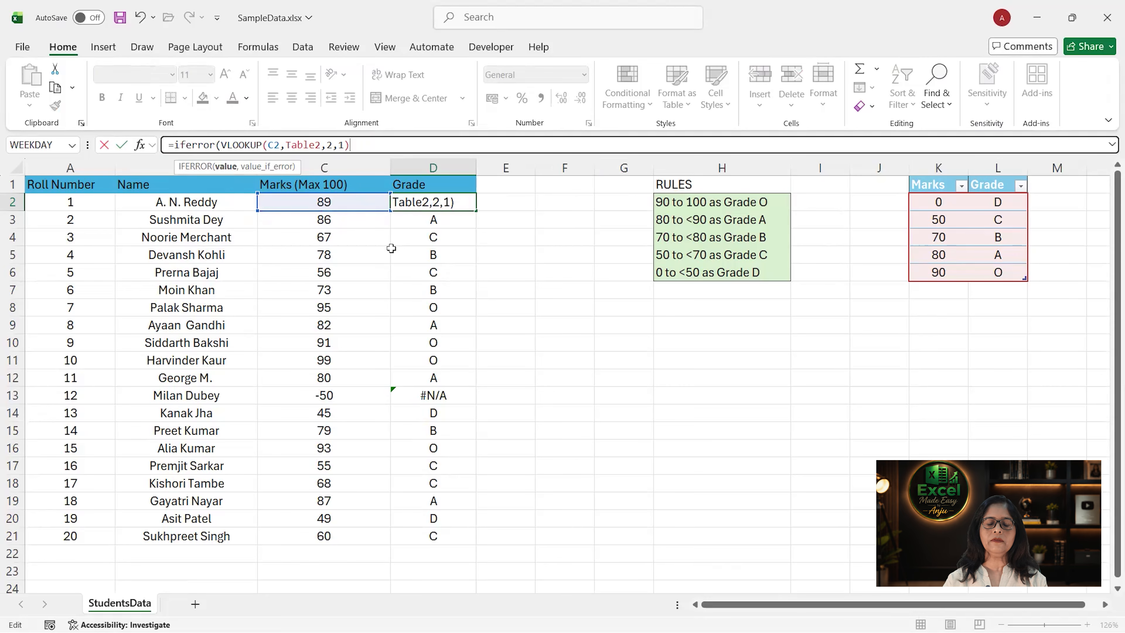
text(,)
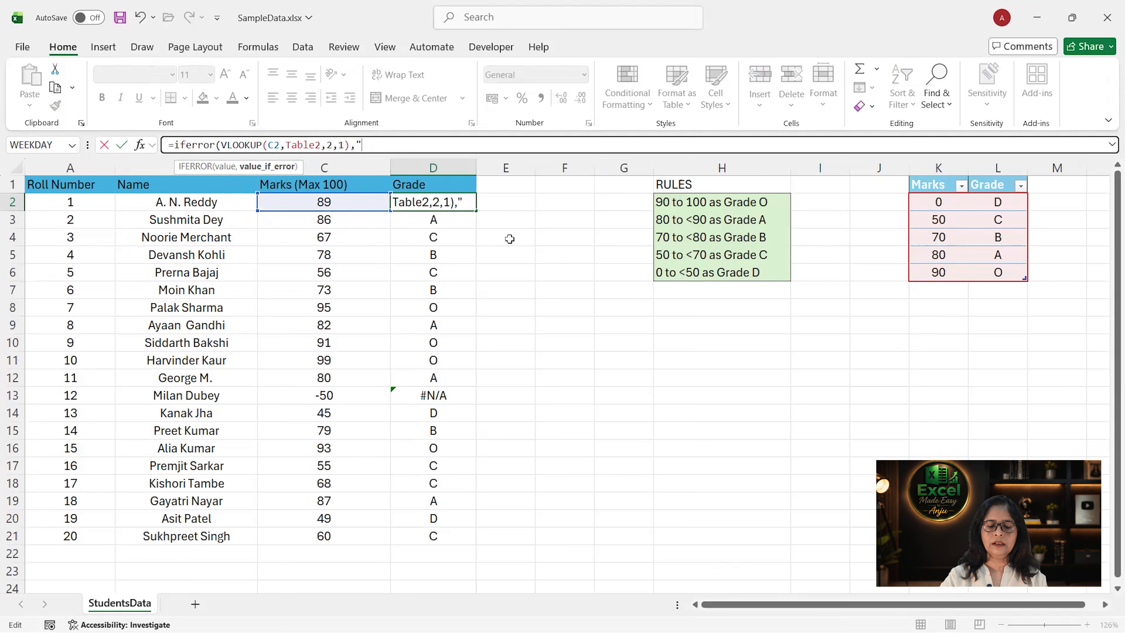
text("Invalid Marks)
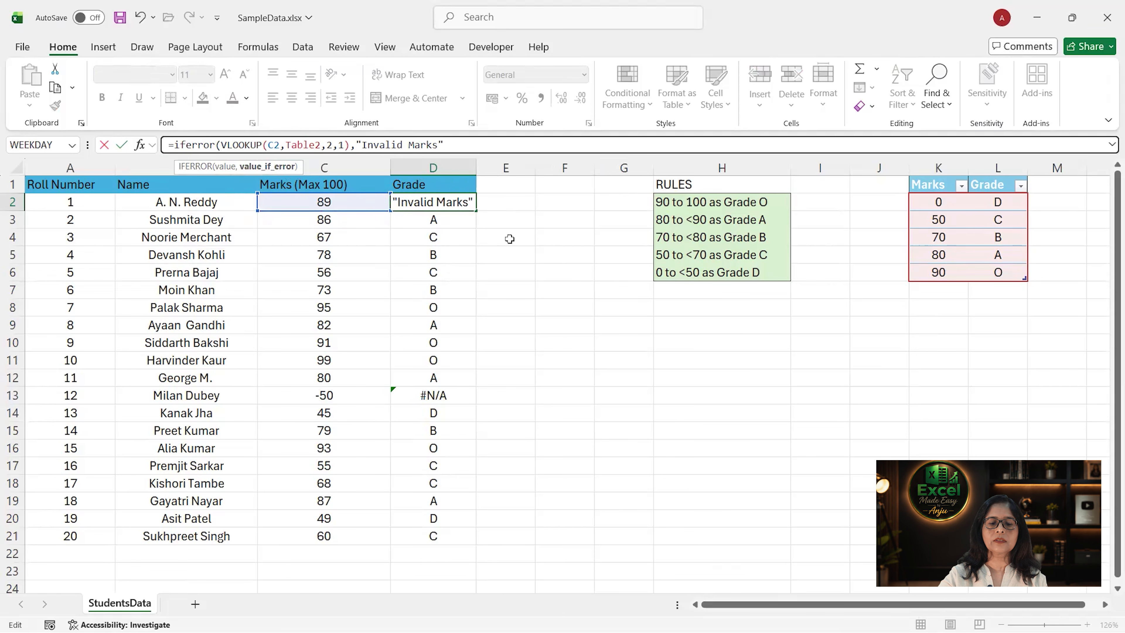
text("))
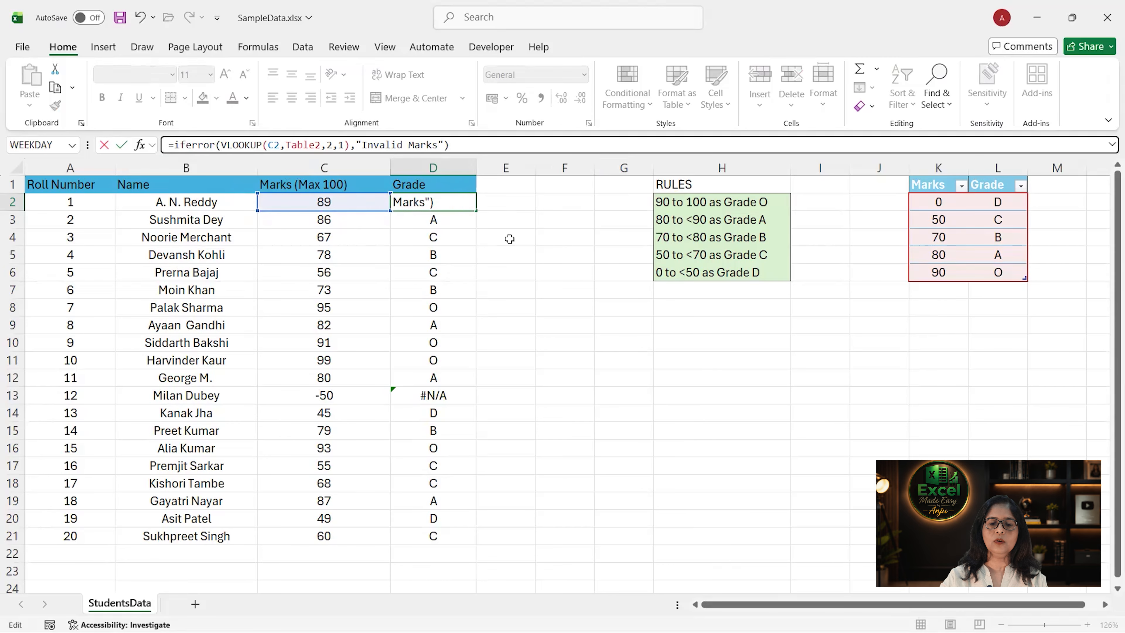
key(Return)
- Fill the D2 IFERROR formula down the Grade column to D21 and check the result in D13
click(467, 201)
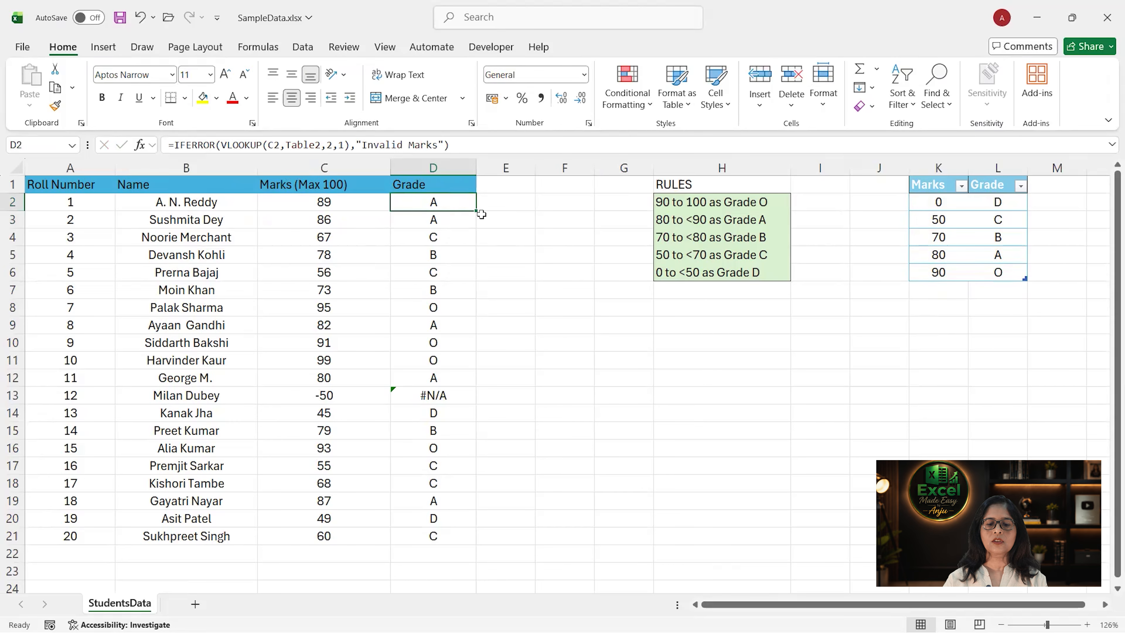
double_click(476, 210)
click(453, 394)
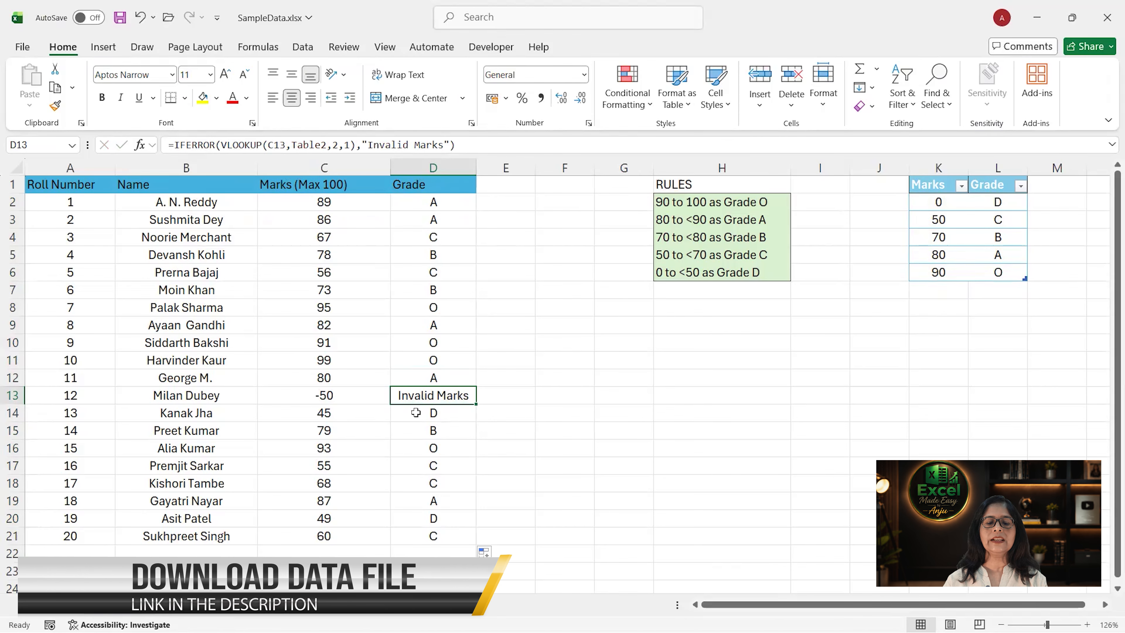
click(416, 204)
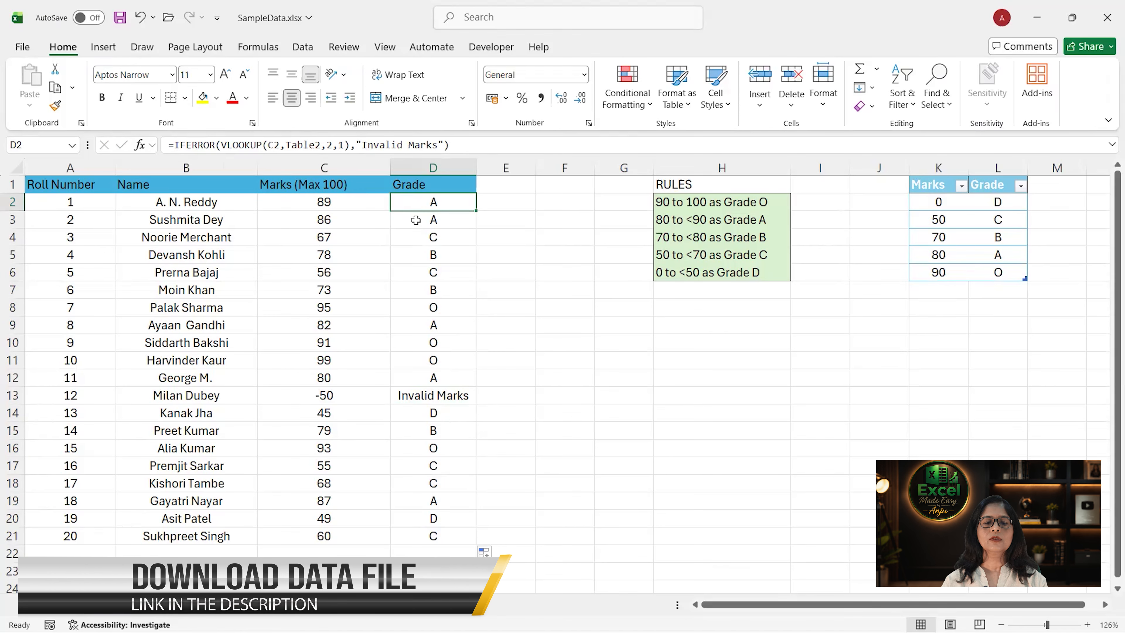